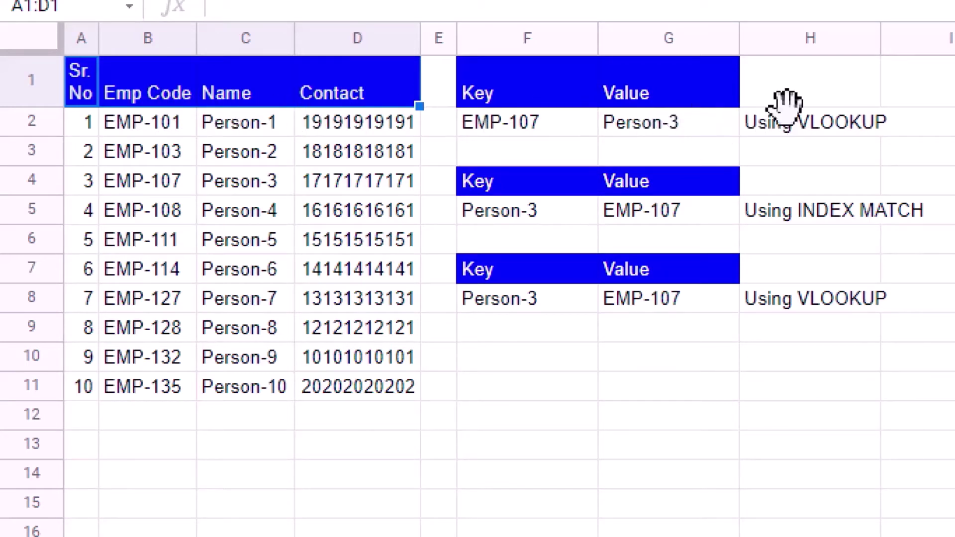
- Point out the Emp Code and Name columns and the lookup examples in H2, H5 and H8
{"action": "left_click", "coordinate": [806, 124]}
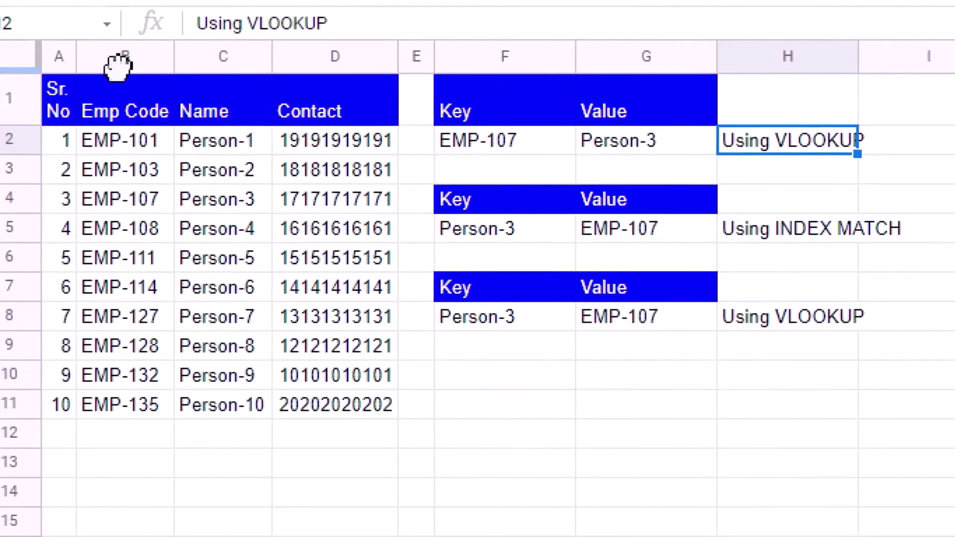
{"action": "left_click", "coordinate": [122, 67]}
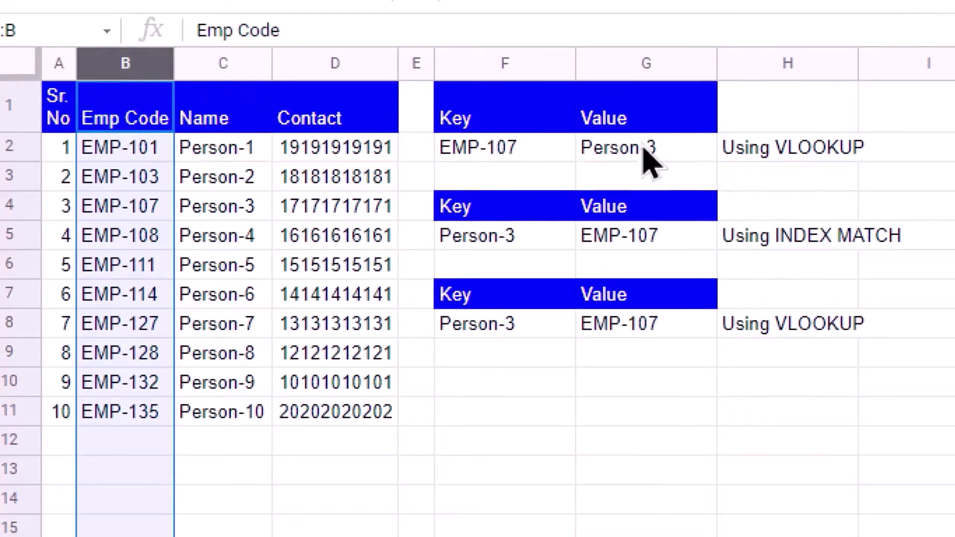
{"action": "left_click", "coordinate": [222, 77]}
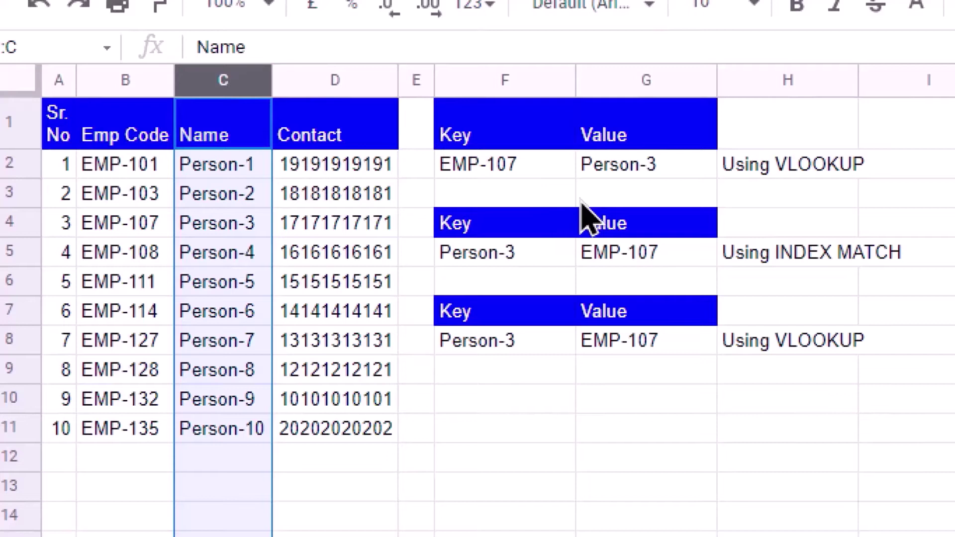
{"action": "left_click", "coordinate": [752, 182]}
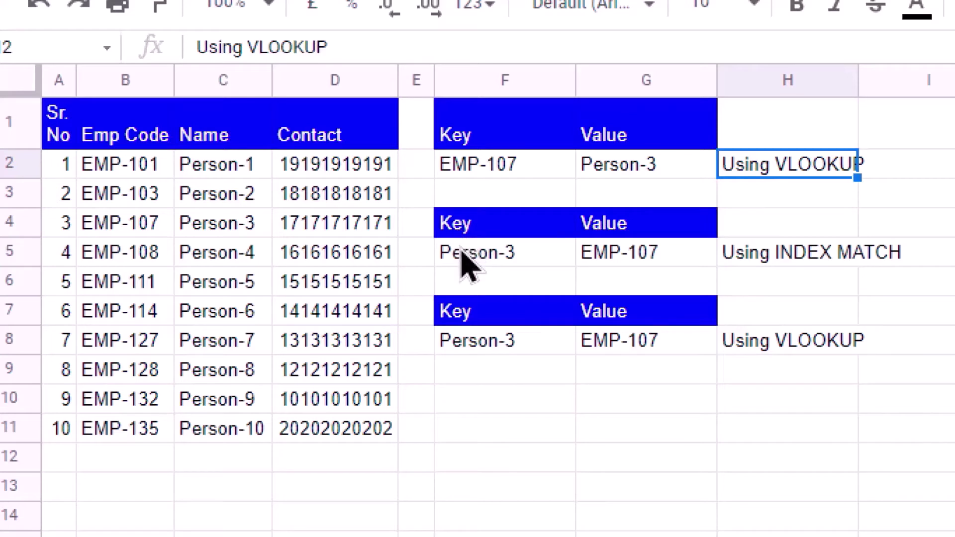
{"action": "left_click", "coordinate": [224, 82]}
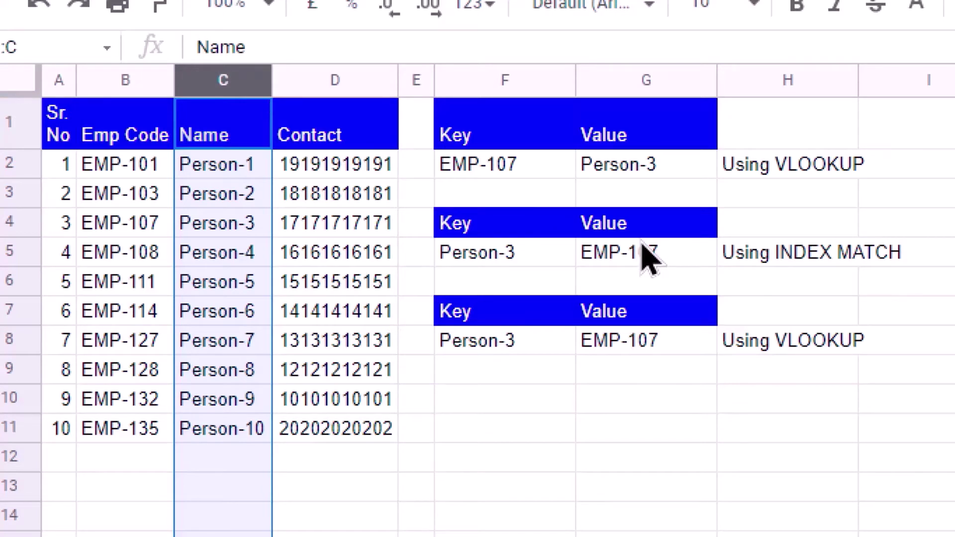
{"action": "left_click", "coordinate": [747, 254]}
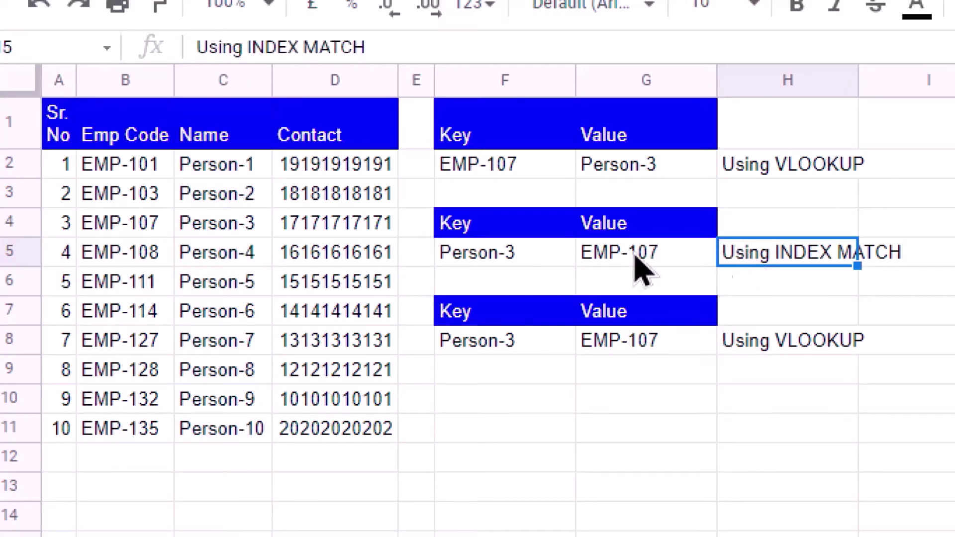
{"action": "left_click", "coordinate": [765, 354]}
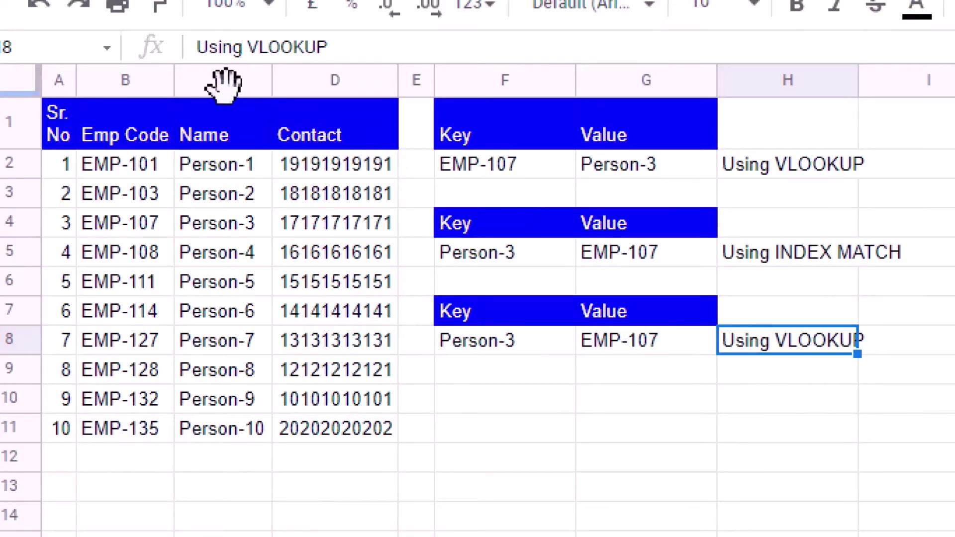
- Trial-insert a column left of Name, see H2's VLOOKUP go blank, then undo it
{"action": "left_click", "coordinate": [209, 79]}
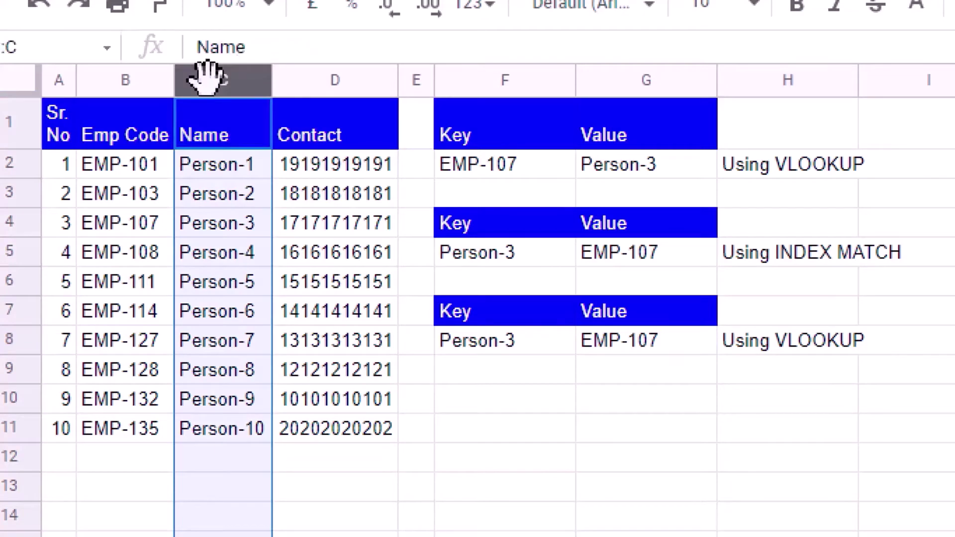
{"action": "right_click", "coordinate": [214, 88]}
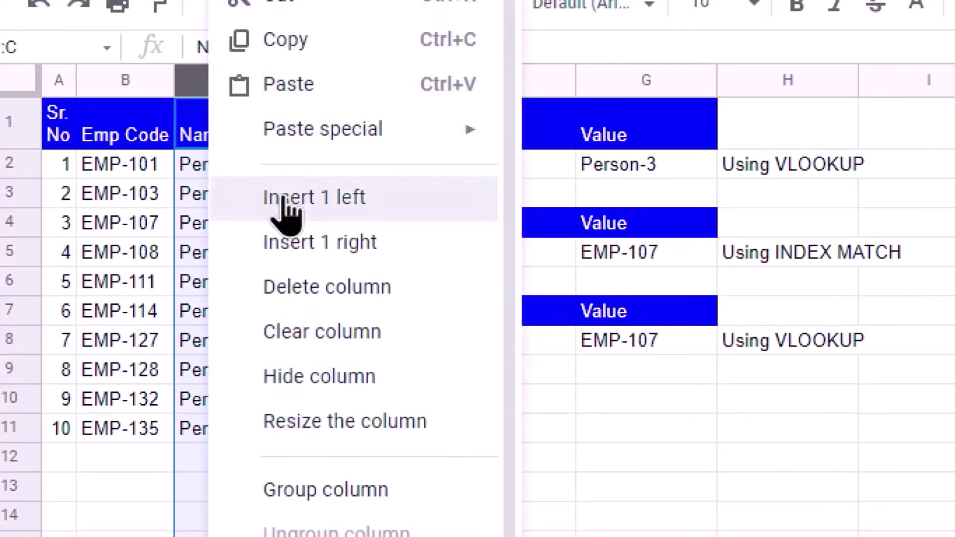
{"action": "left_click", "coordinate": [286, 201]}
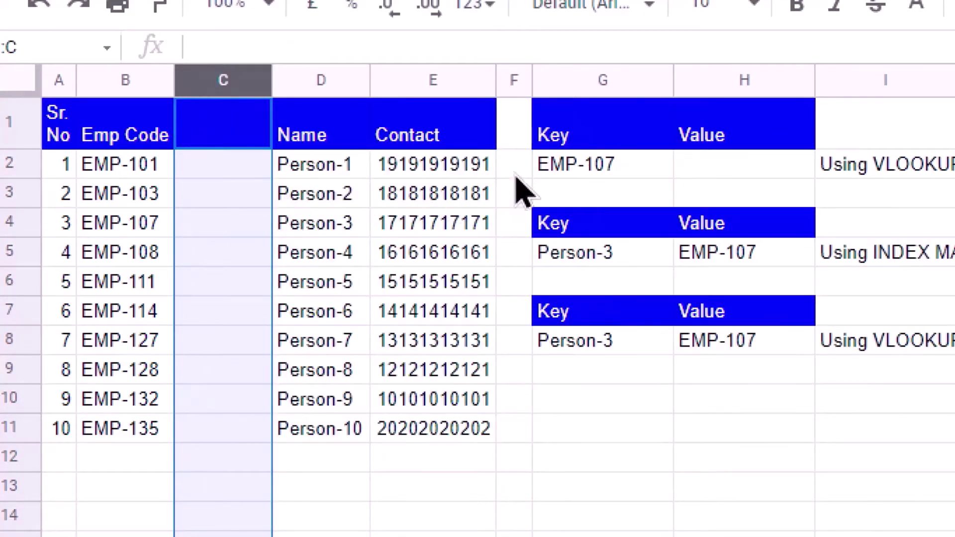
{"action": "left_click", "coordinate": [701, 177]}
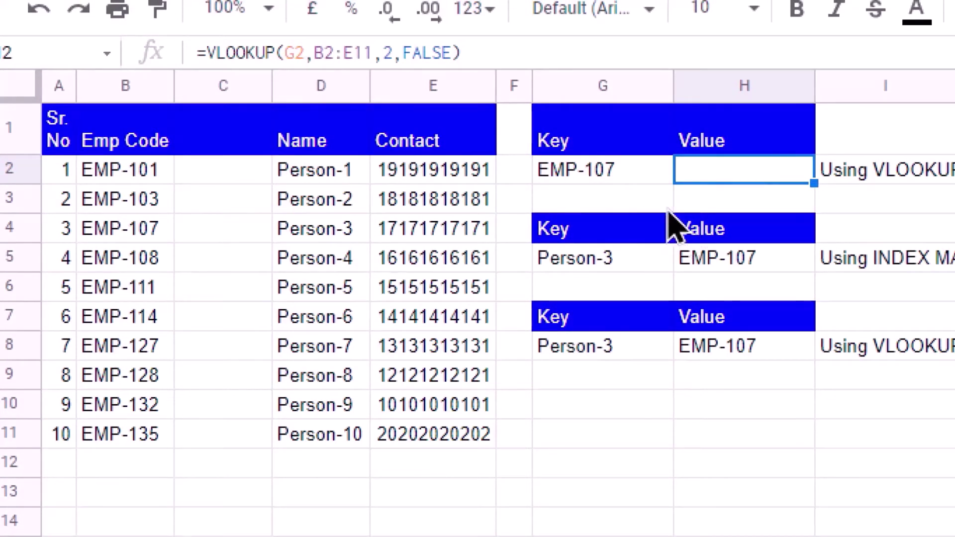
{"action": "left_click", "coordinate": [630, 179]}
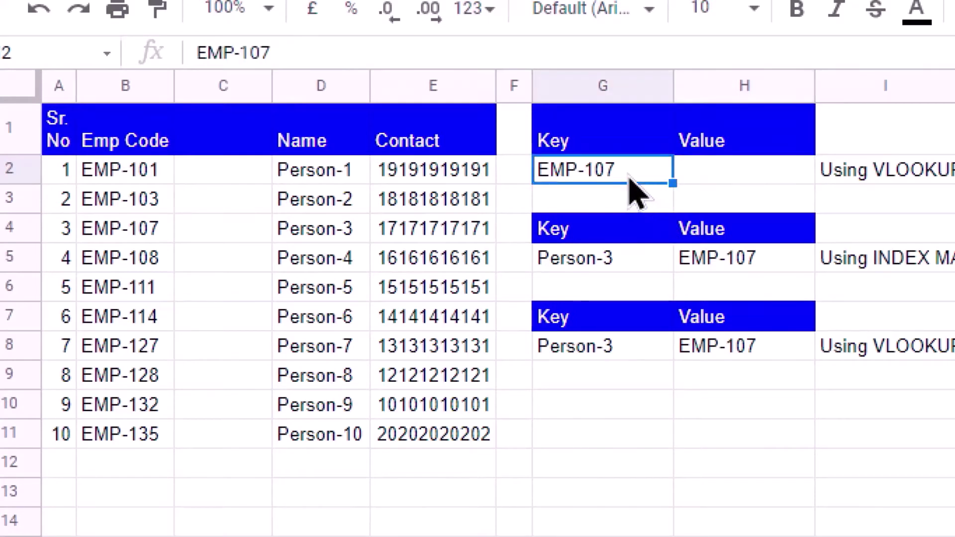
{"action": "left_click", "coordinate": [725, 172]}
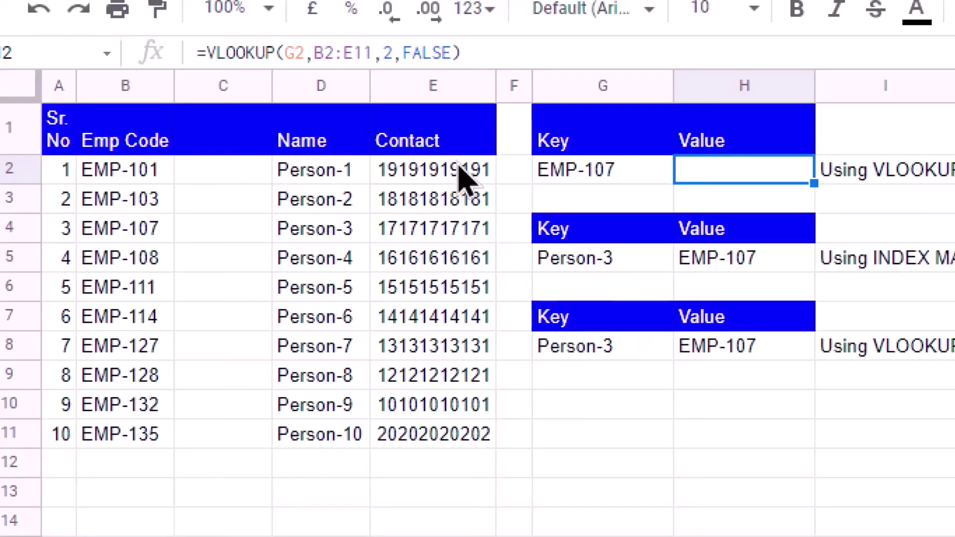
{"action": "key", "text": "ctrl+z"}
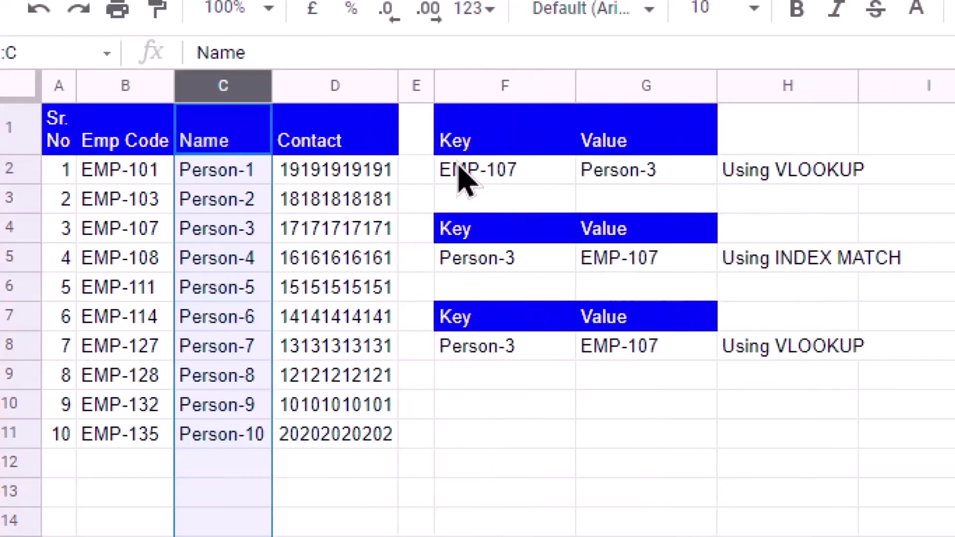
- Review the plain VLOOKUP formula in G2 without changing it
{"action": "left_click", "coordinate": [613, 179]}
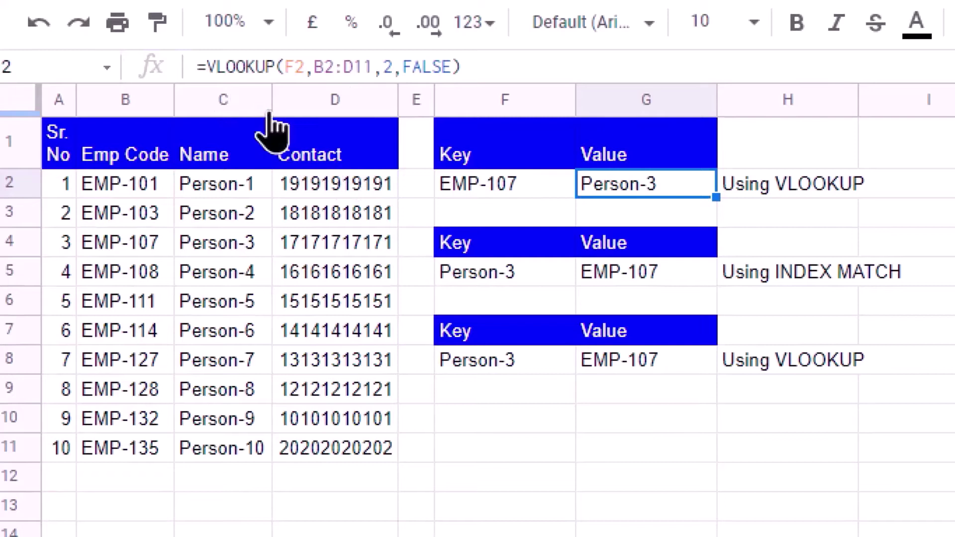
{"action": "left_click", "coordinate": [346, 67]}
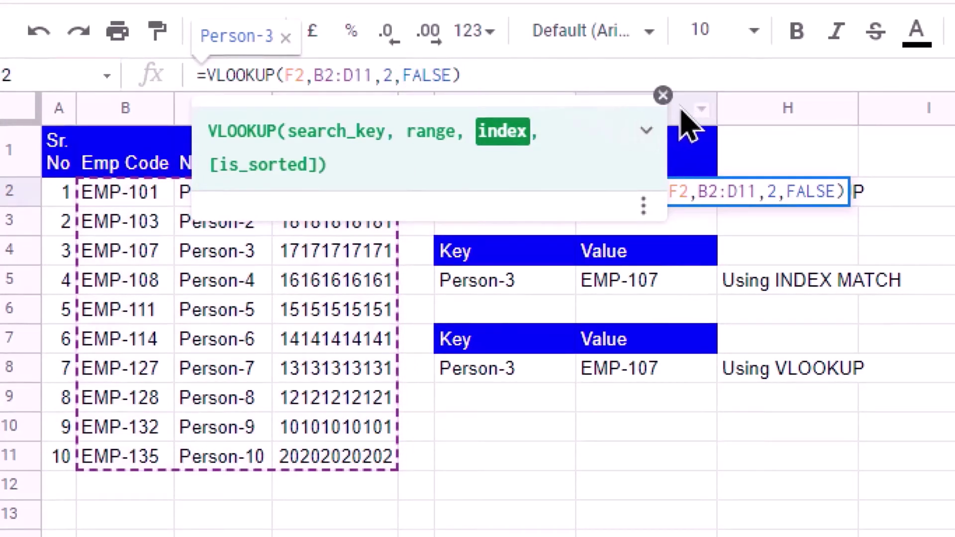
{"action": "left_click", "coordinate": [663, 95]}
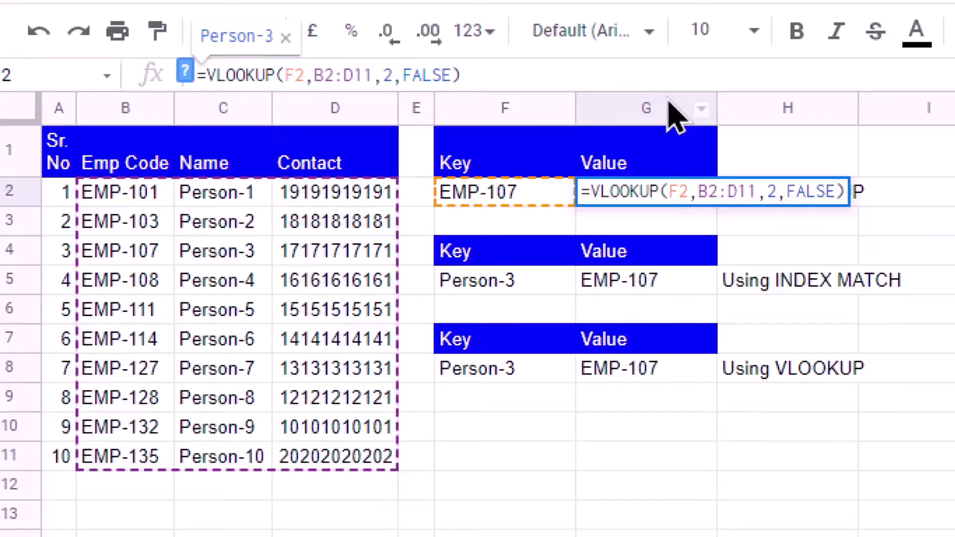
{"action": "left_click", "coordinate": [749, 294]}
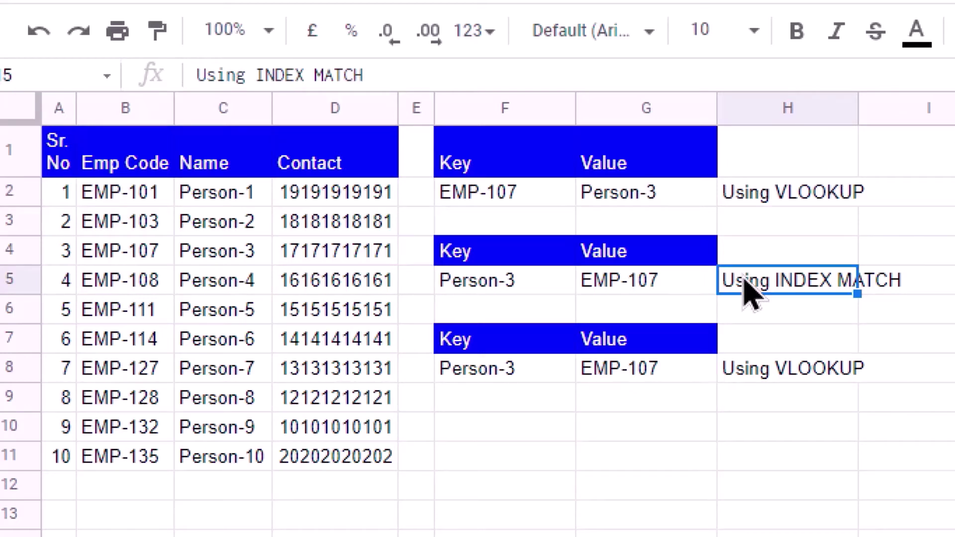
- Trace Person-3 to EMP-107 and review G8's unchanged {C2:C11,B2:B11} virtual-range VLOOKUP
{"action": "left_click", "coordinate": [547, 385]}
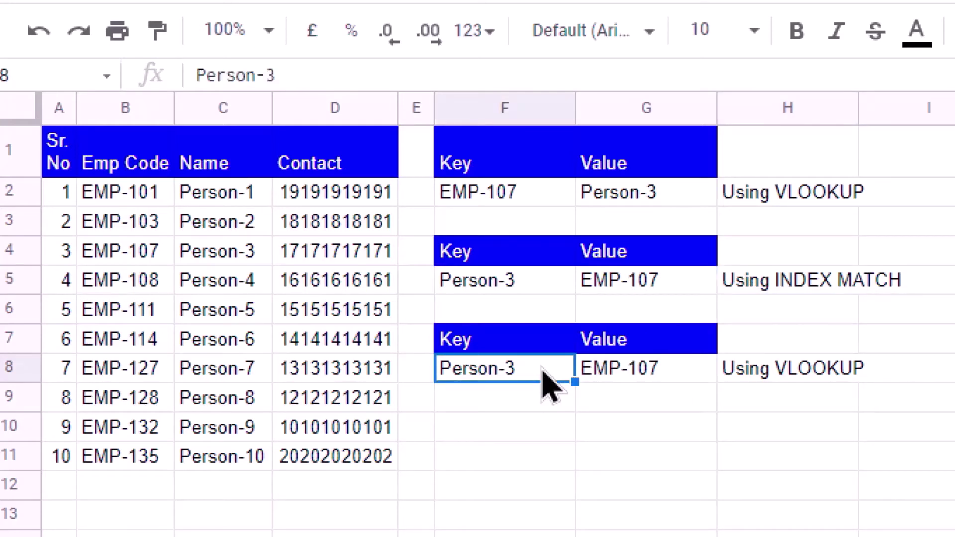
{"action": "left_click", "coordinate": [230, 247]}
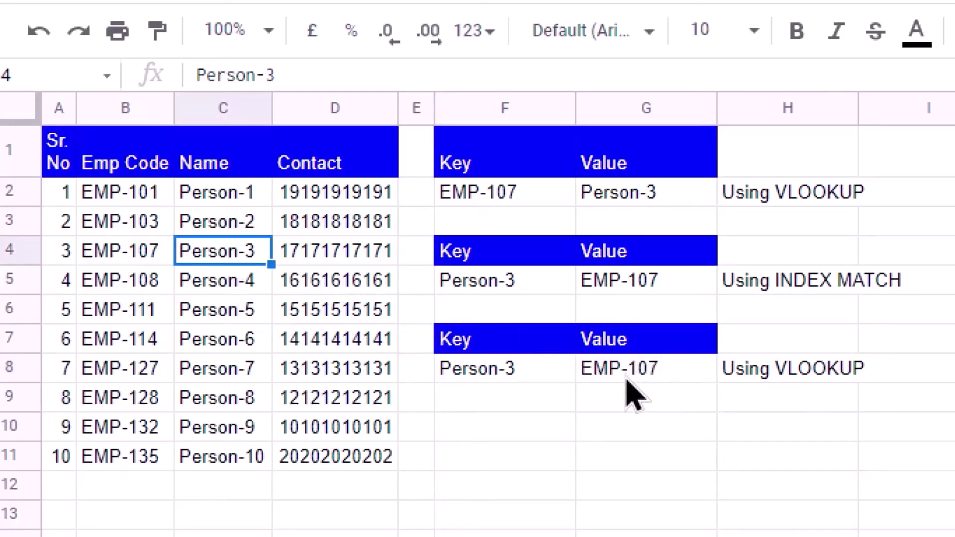
{"action": "left_click", "coordinate": [143, 249]}
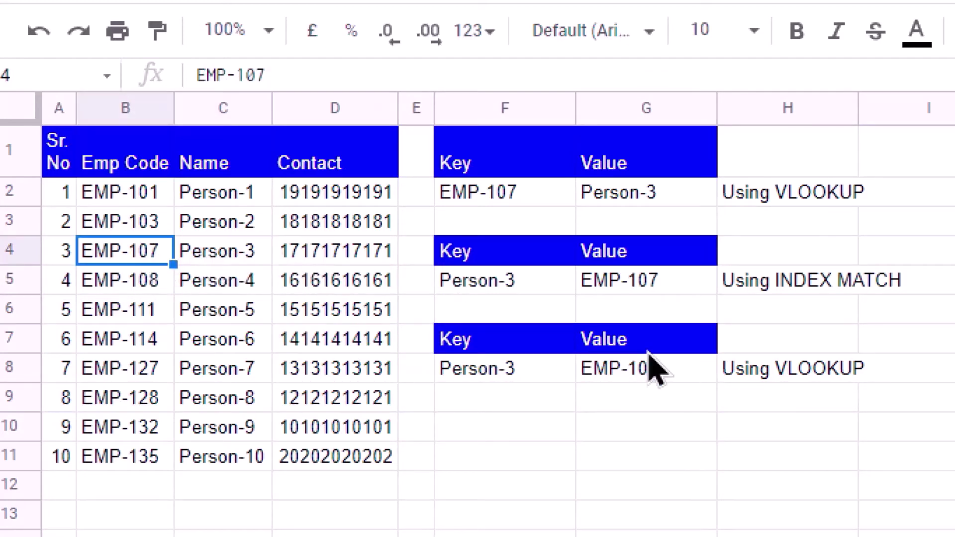
{"action": "left_click", "coordinate": [695, 378]}
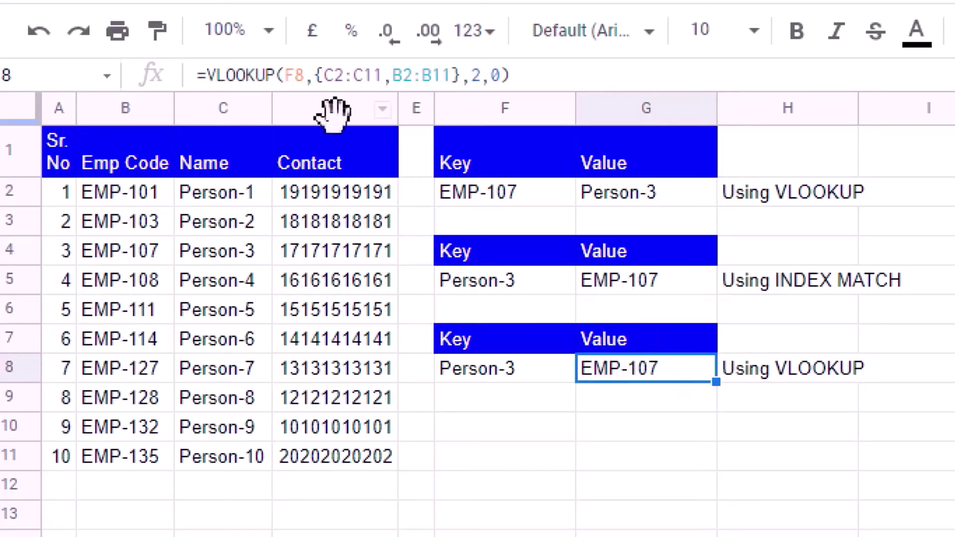
{"action": "left_click", "coordinate": [288, 75]}
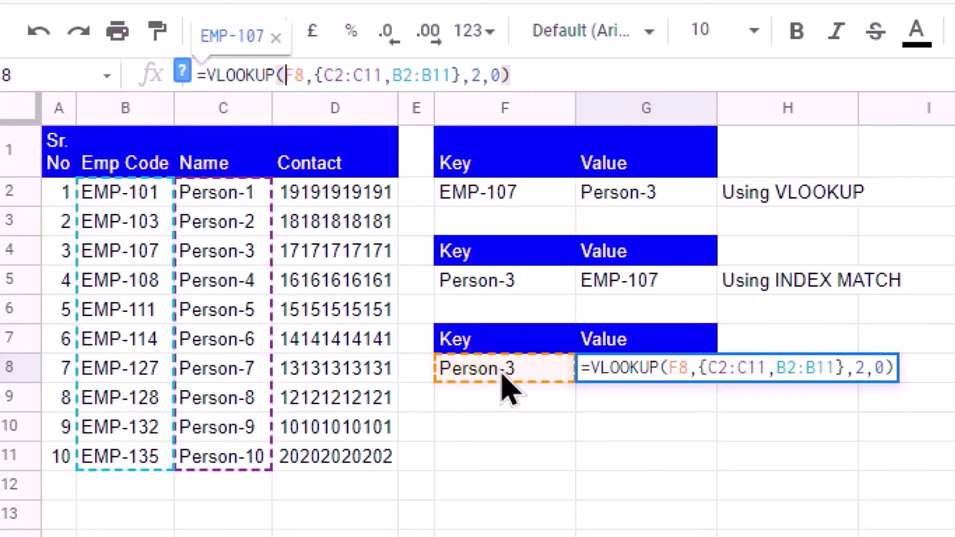
{"action": "key", "text": "Right"}
{"action": "key", "text": "Right"}
{"action": "key", "text": "Right"}
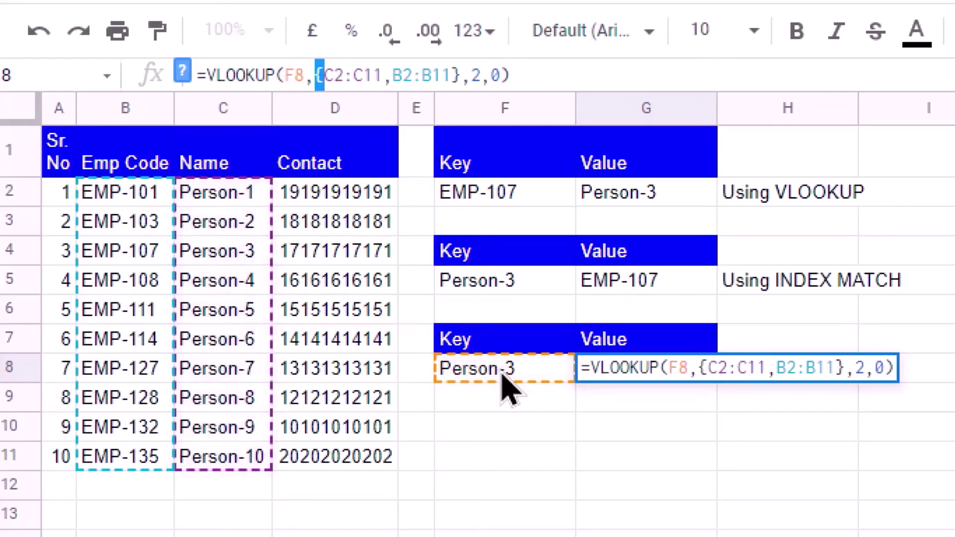
{"action": "key", "text": "shift+Right"}
{"action": "key", "text": "shift+Right"}
{"action": "key", "text": "shift+Right"}
{"action": "key", "text": "shift+Right"}
{"action": "key", "text": "shift+Right"}
{"action": "key", "text": "shift+Right"}
{"action": "key", "text": "shift+Right"}
{"action": "key", "text": "shift+Right"}
{"action": "key", "text": "shift+Right"}
{"action": "key", "text": "shift+Right"}
{"action": "key", "text": "shift+Right"}
{"action": "key", "text": "shift+Right"}
{"action": "key", "text": "shift+Right"}
{"action": "key", "text": "shift+Right"}
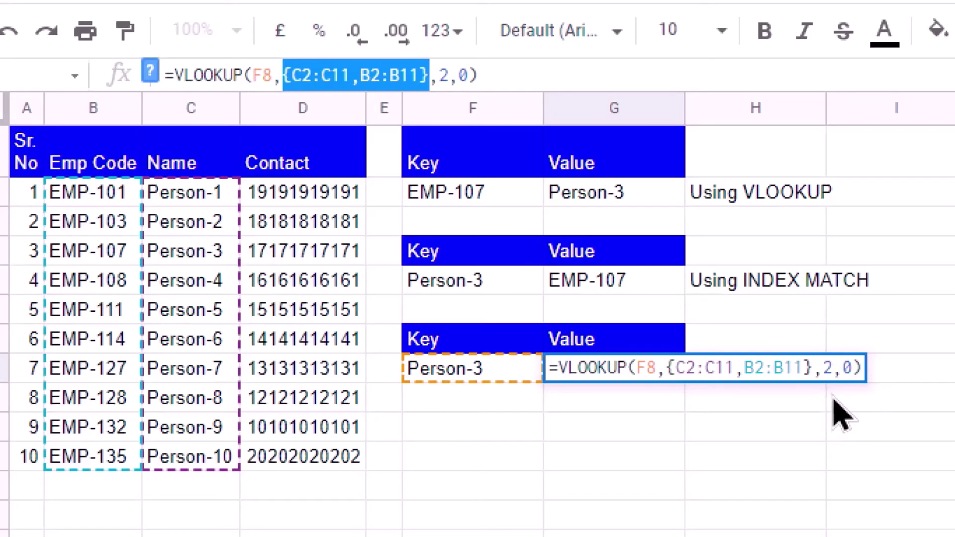
{"action": "left_click", "coordinate": [828, 368]}
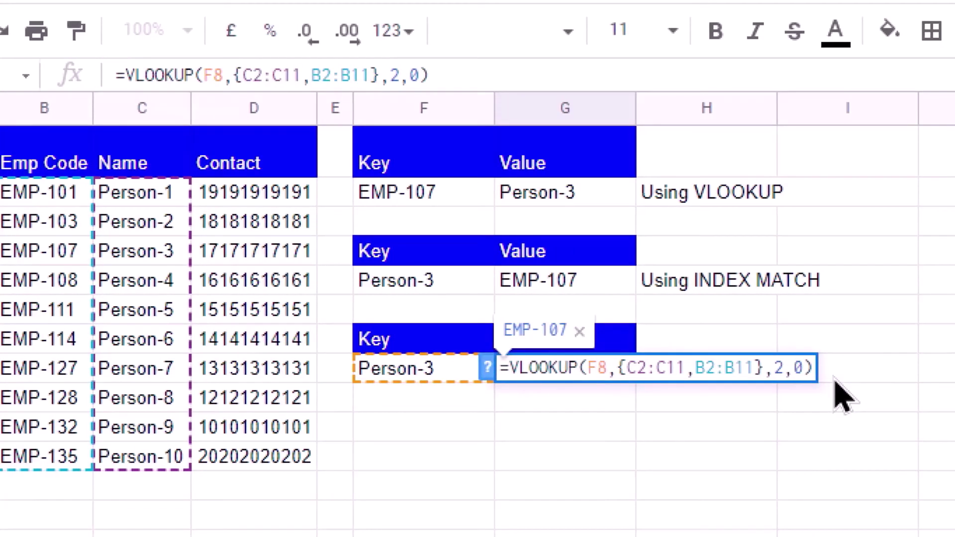
{"action": "key", "text": "Right"}
{"action": "key", "text": "Right"}
{"action": "key", "text": "Return"}
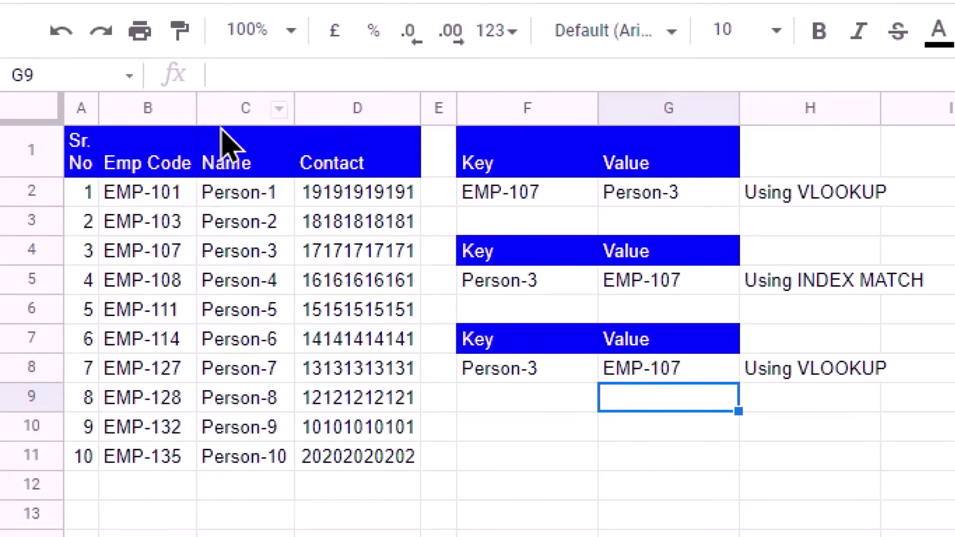
- Insert an empty column C before Name, leaving H2 blank while H8's {D2:D11,B2:B11} lookup works
{"action": "left_click", "coordinate": [220, 102]}
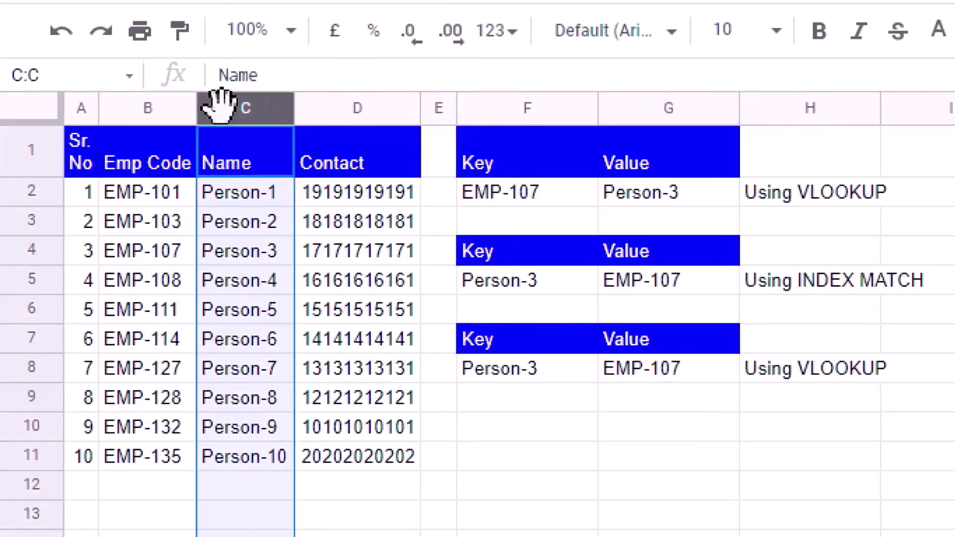
{"action": "right_click", "coordinate": [224, 119]}
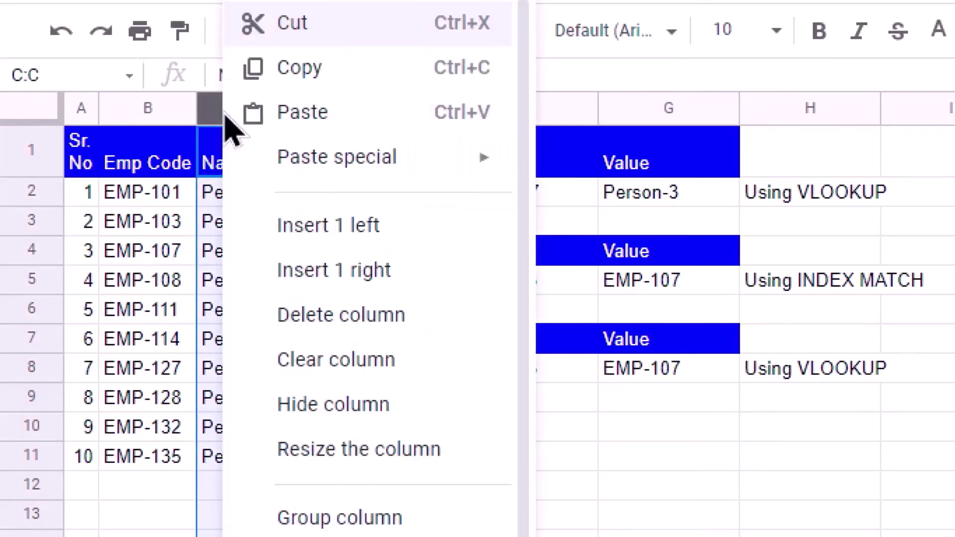
{"action": "left_click", "coordinate": [299, 233]}
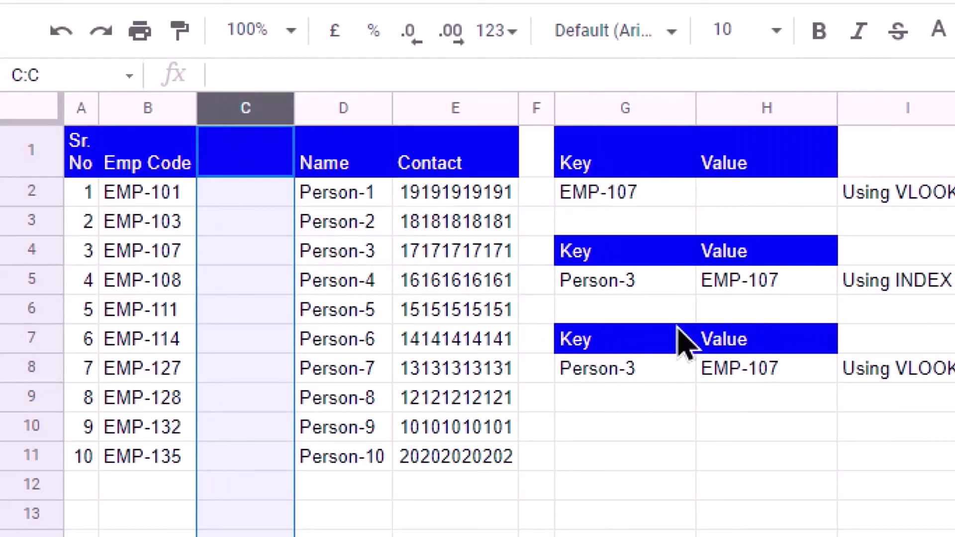
{"action": "left_click", "coordinate": [730, 200]}
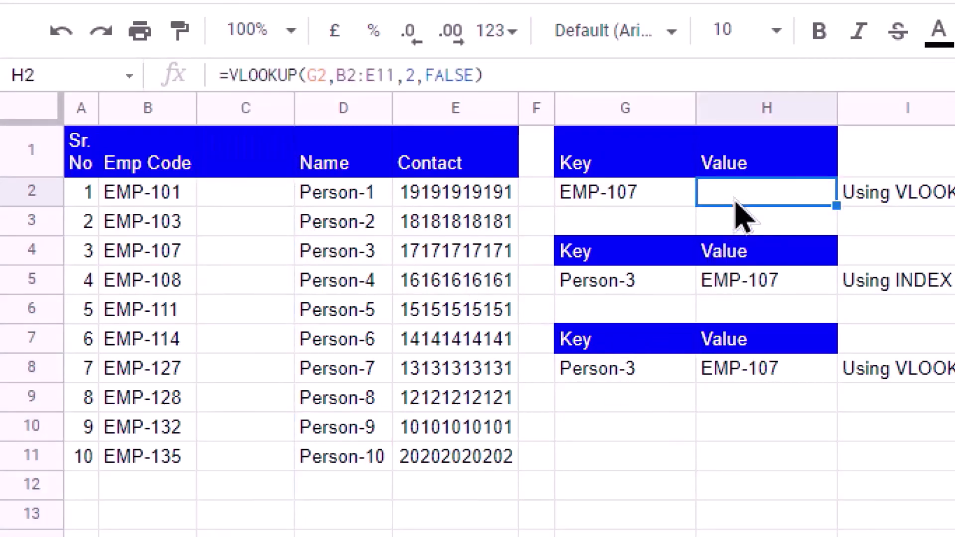
{"action": "left_click", "coordinate": [772, 377]}
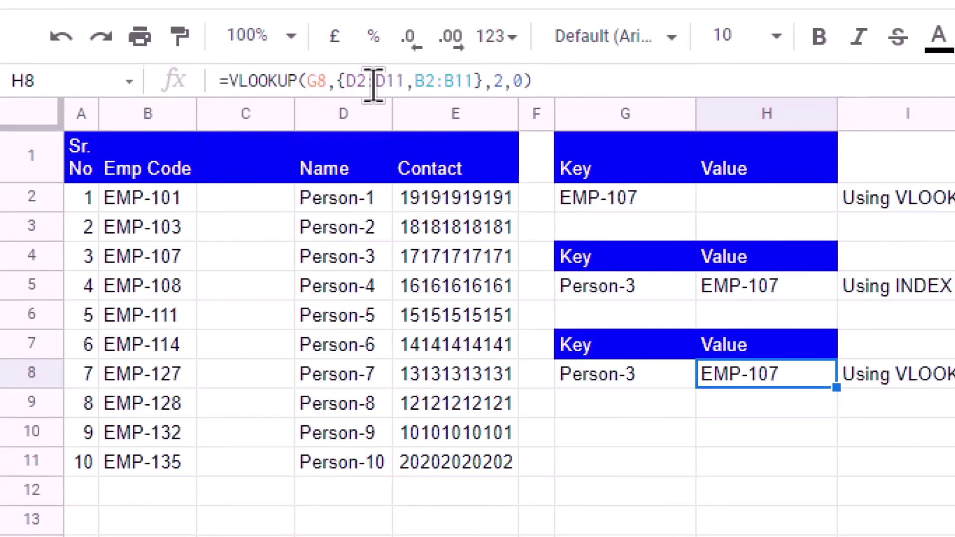
{"action": "left_click", "coordinate": [373, 81]}
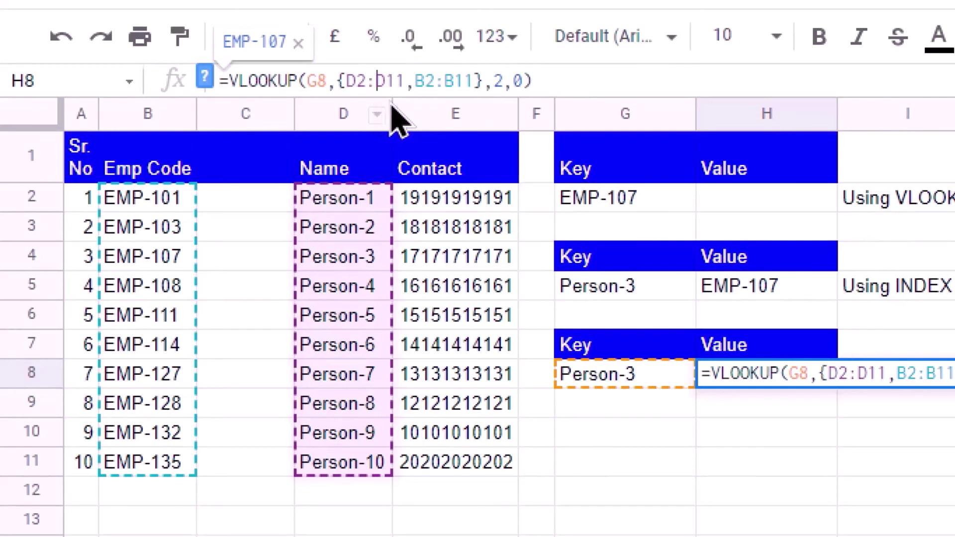
{"action": "left_click", "coordinate": [426, 81]}
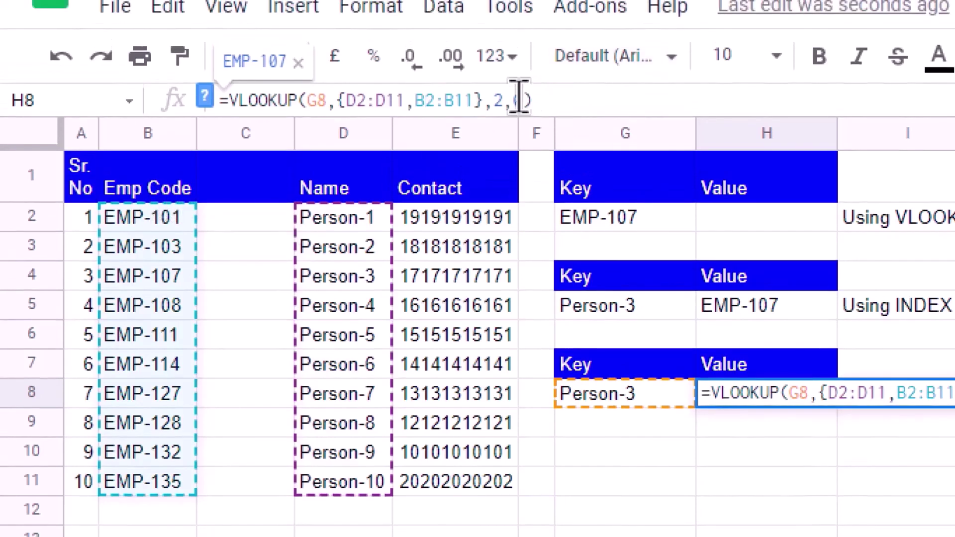
{"action": "left_click", "coordinate": [495, 100]}
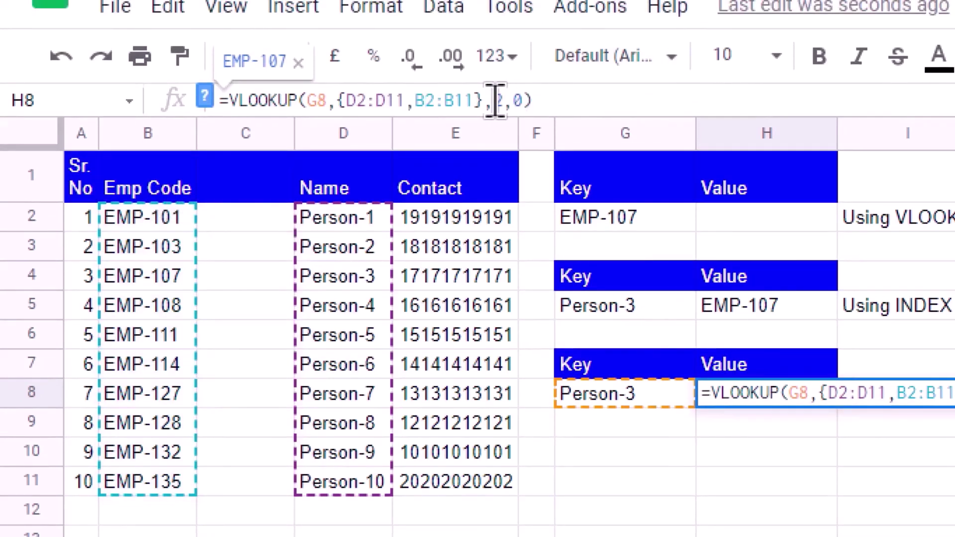
- Swap H8's column-index argument 2 for a C:C reference to the new empty column
{"action": "double_click", "coordinate": [499, 100]}
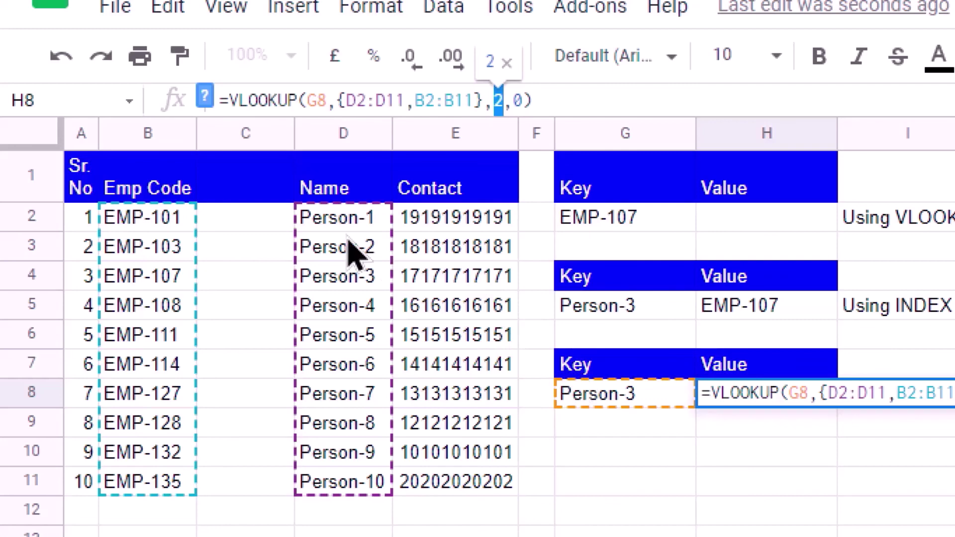
{"action": "left_click", "coordinate": [246, 133]}
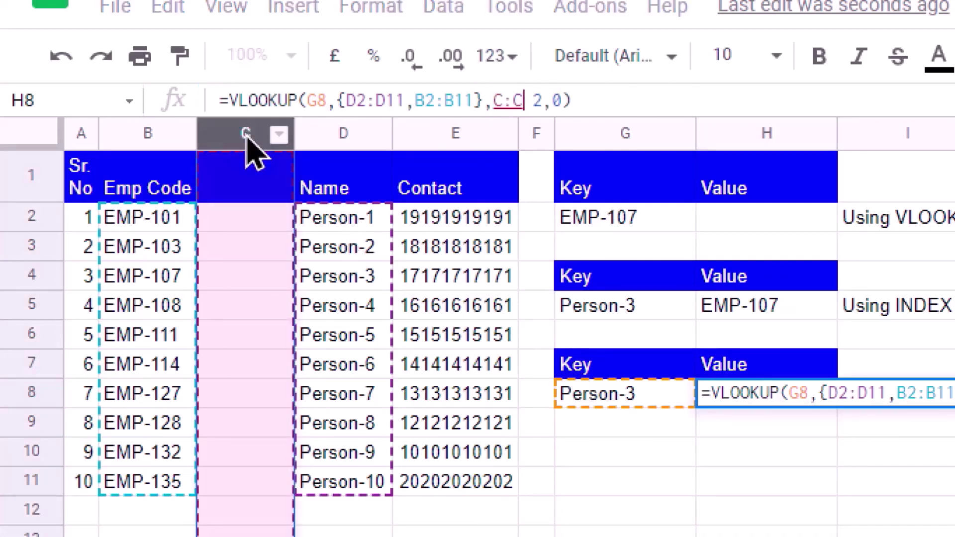